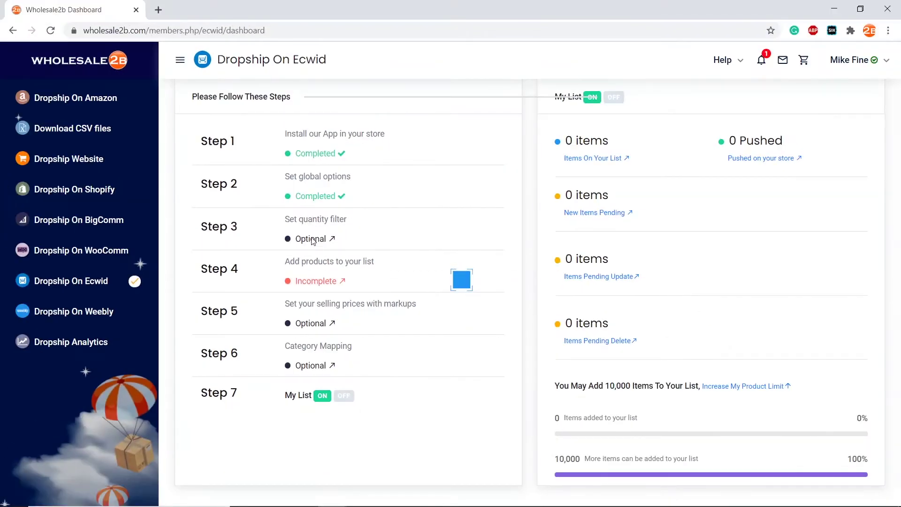
# Set the Ecwid list's Quantity Filter minimum to 10, confirm it, and close the dialog
pyautogui.click(344, 345)
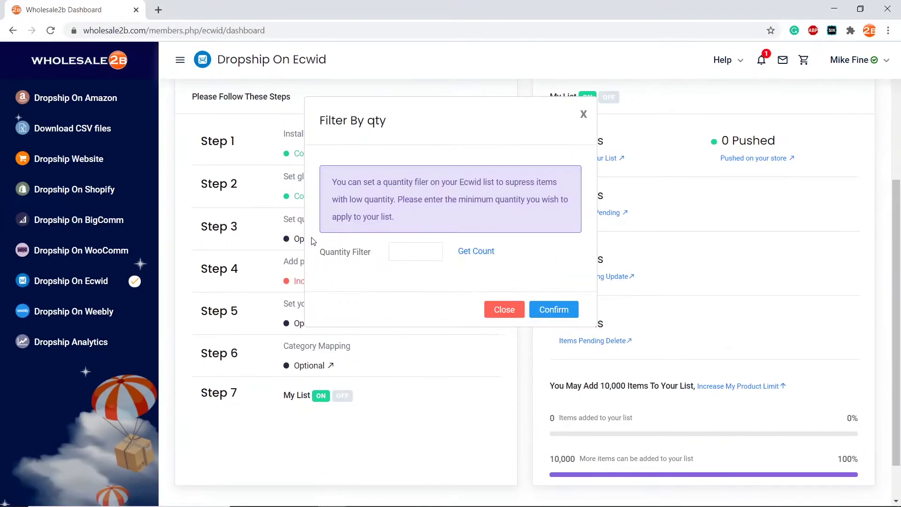
pyautogui.click(410, 251)
pyautogui.write('1')
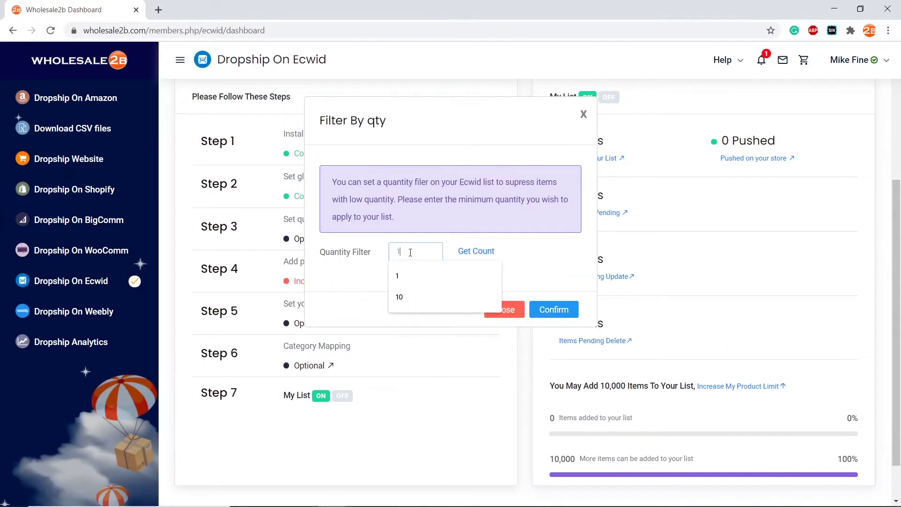
pyautogui.write('0')
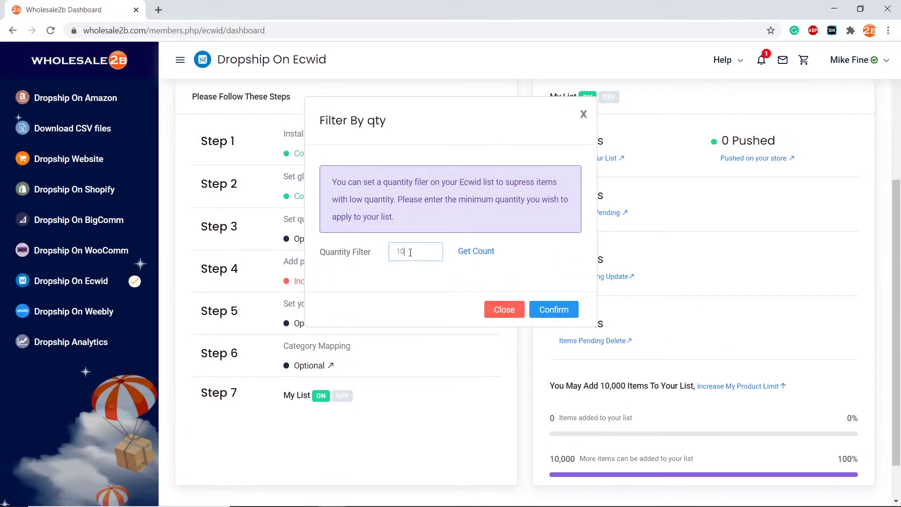
pyautogui.click(552, 309)
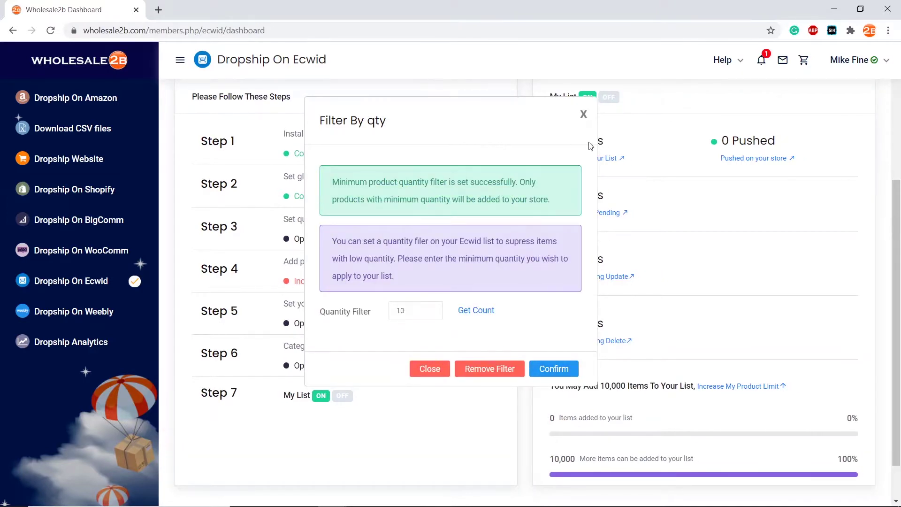
pyautogui.click(583, 114)
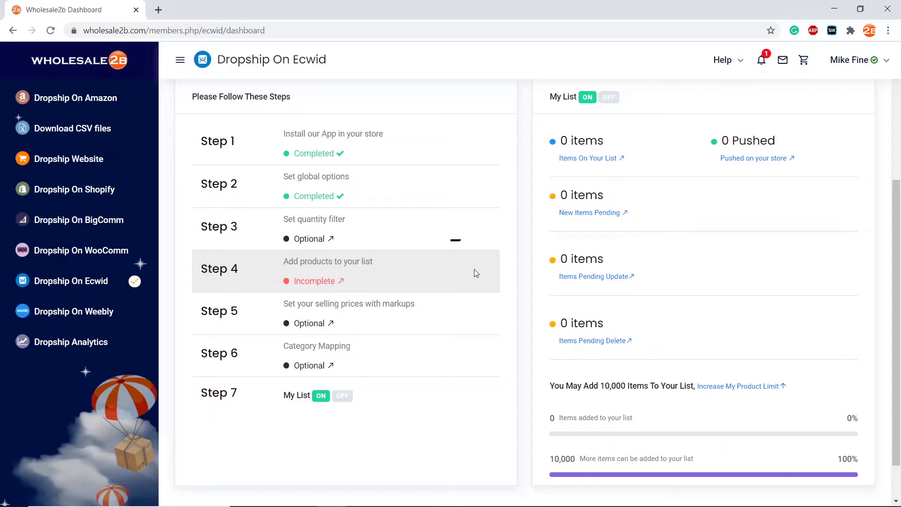
# Open the All Items product catalogue from Step 4's Incomplete link
pyautogui.click(316, 284)
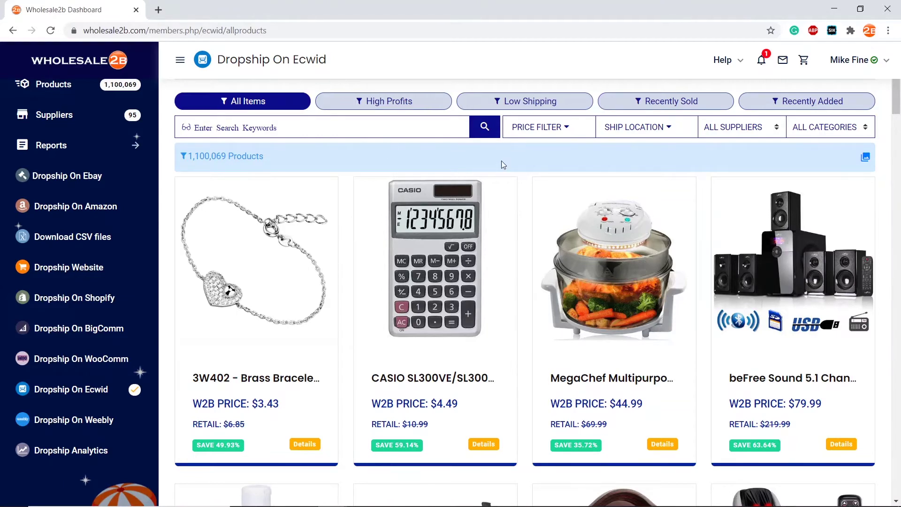
# Filter the catalogue to Low Shipping items with a maximum shipping price of $3.00
pyautogui.click(547, 109)
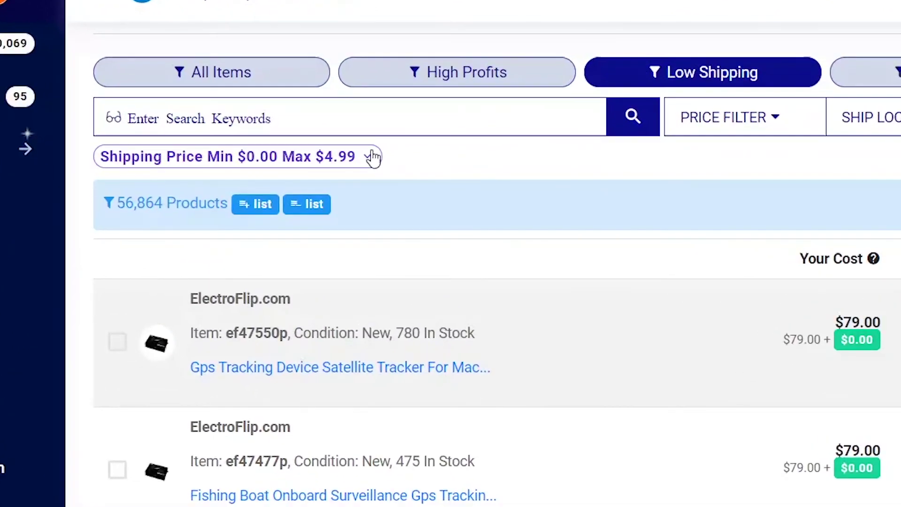
pyautogui.click(327, 153)
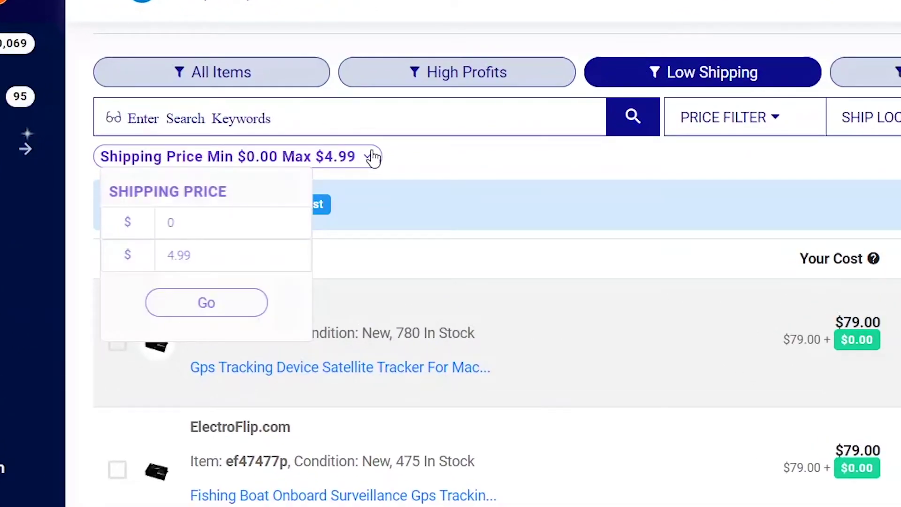
pyautogui.click(289, 258)
pyautogui.press('BackSpace')
pyautogui.press('BackSpace')
pyautogui.press('BackSpace')
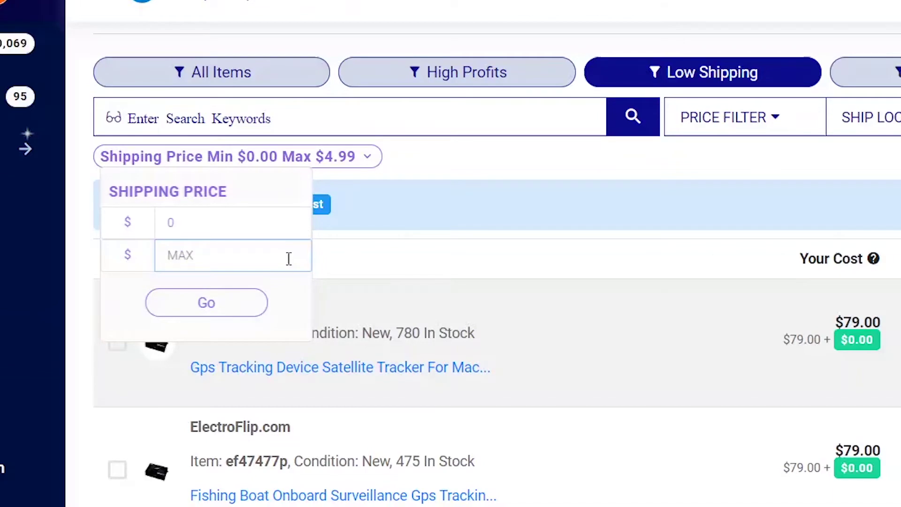
pyautogui.write('3')
pyautogui.click(235, 309)
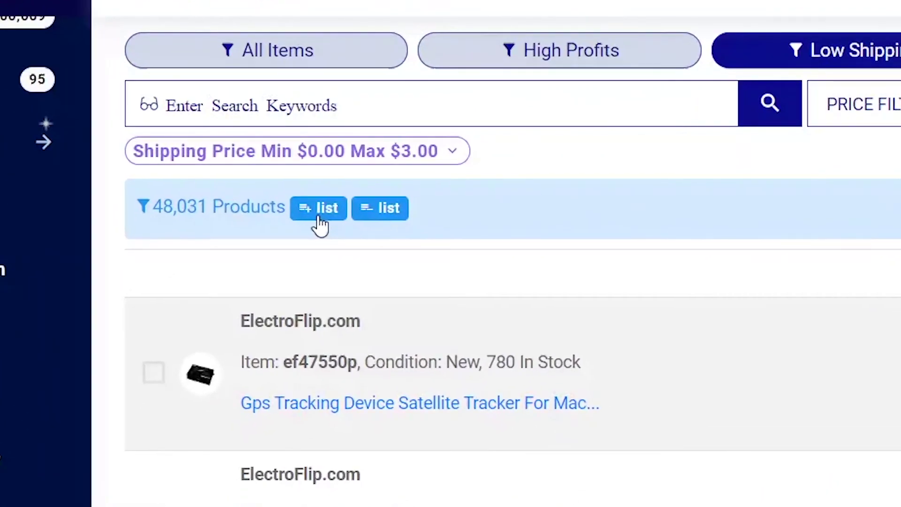
# Add 10,000 filtered products to the Ecwid list and go to the Ecwid item list
pyautogui.click(319, 220)
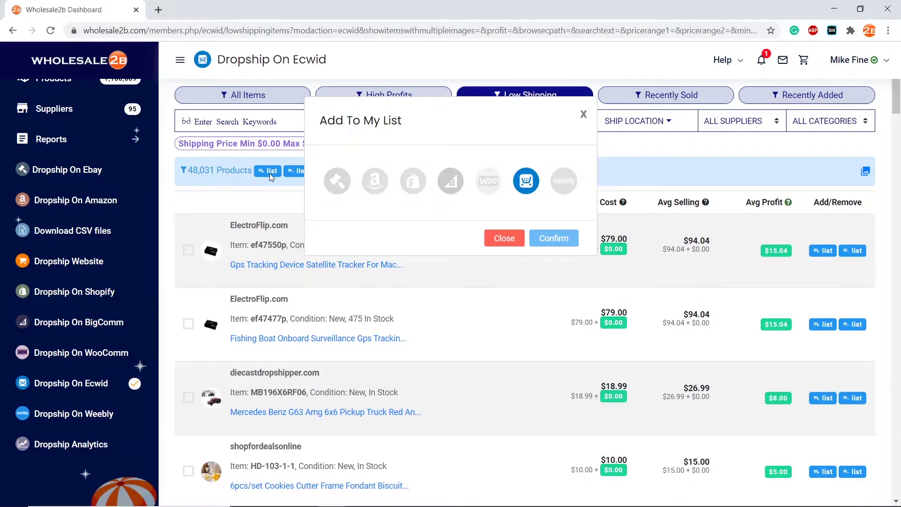
pyautogui.click(526, 193)
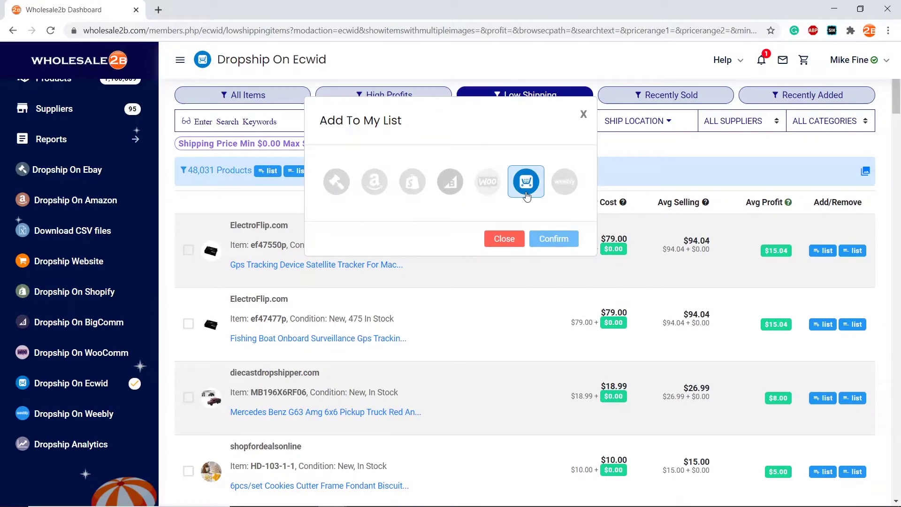
pyautogui.click(554, 239)
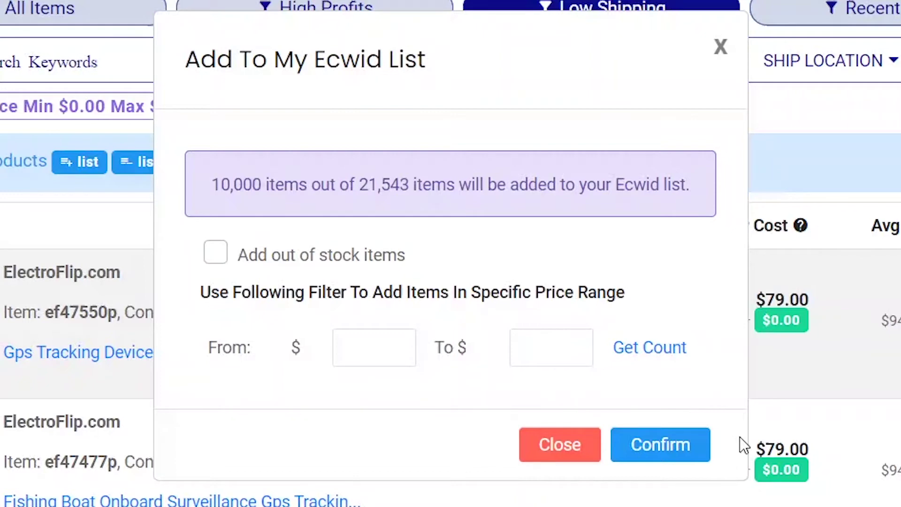
pyautogui.click(667, 454)
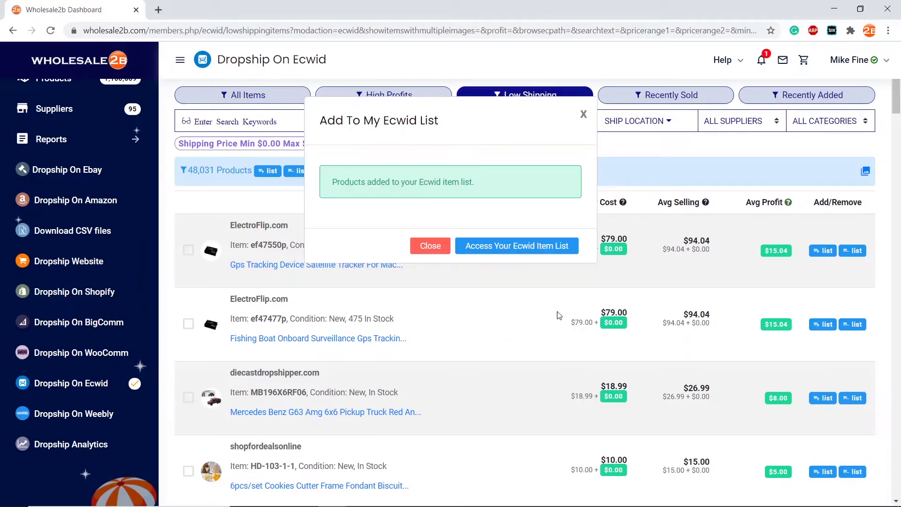
pyautogui.click(502, 248)
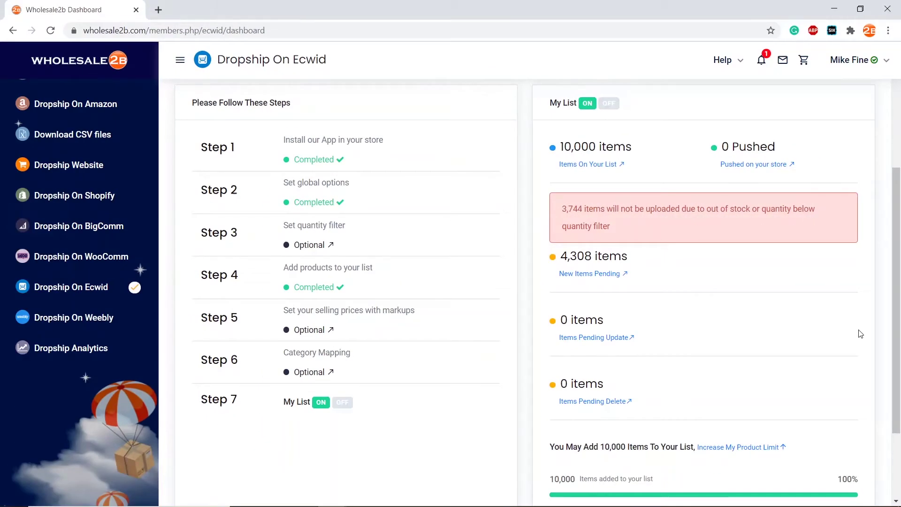
# Change the Quantity Filter minimum from 10 to 1, confirm it, and close the dialog
pyautogui.click(319, 248)
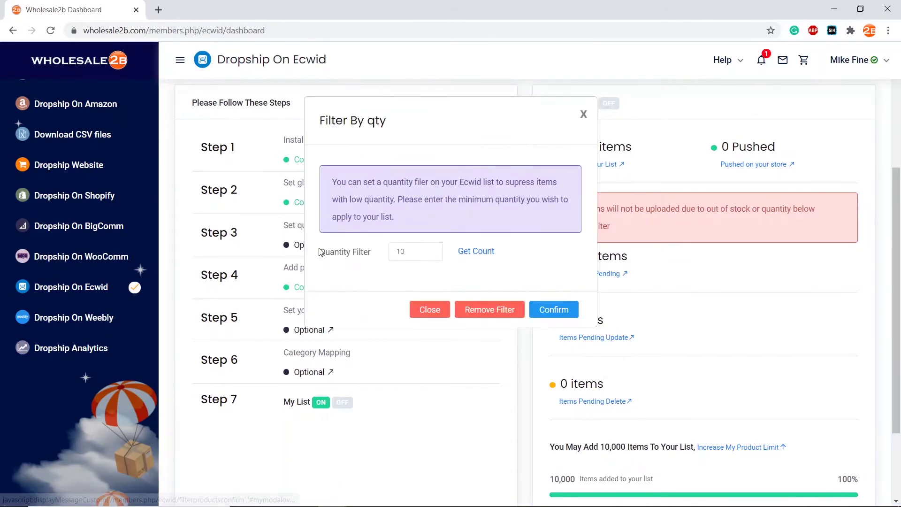
pyautogui.doubleClick(425, 256)
pyautogui.write('1')
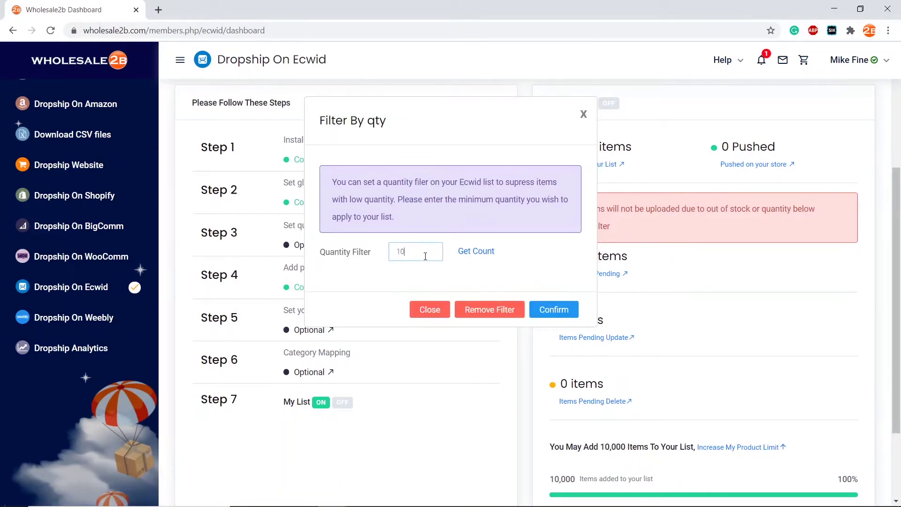
pyautogui.click(565, 315)
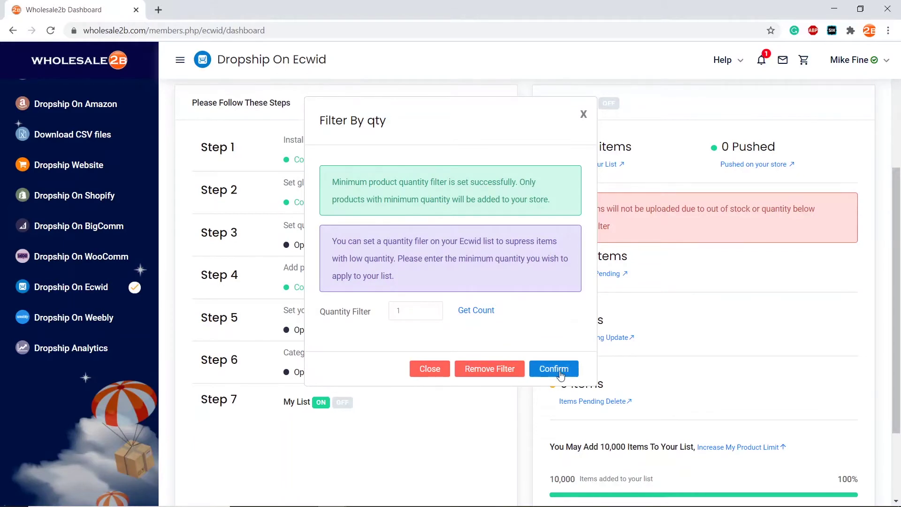
pyautogui.click(587, 119)
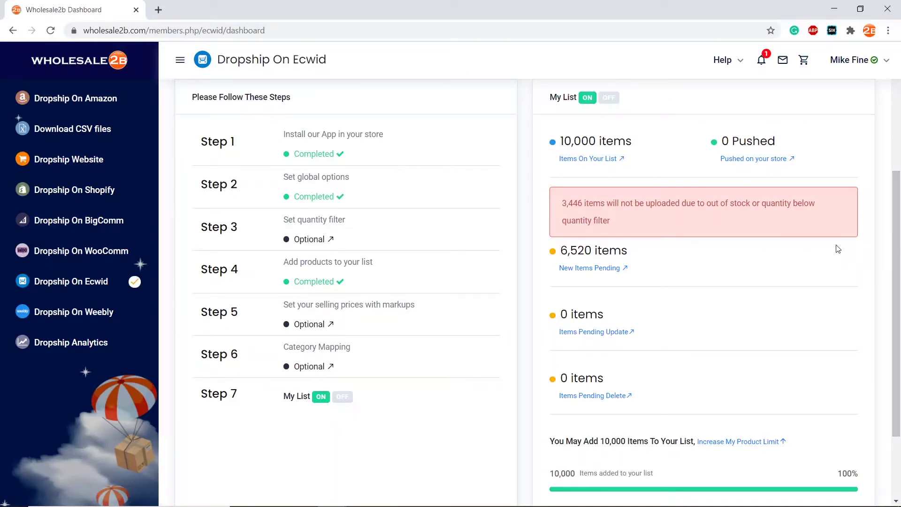
# Set the Quantity Filter to 0, confirm it, and reload the dashboard to refresh the counts
pyautogui.click(316, 240)
pyautogui.click(404, 249)
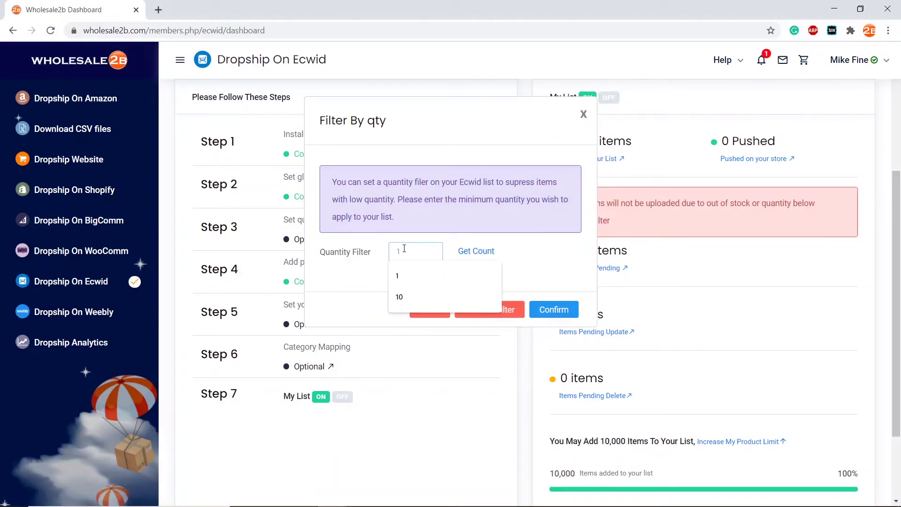
pyautogui.write('0')
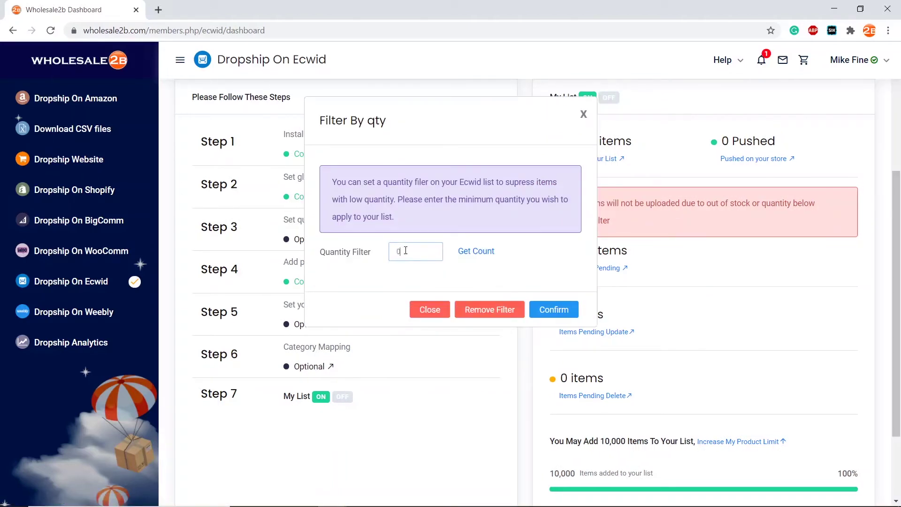
pyautogui.click(558, 312)
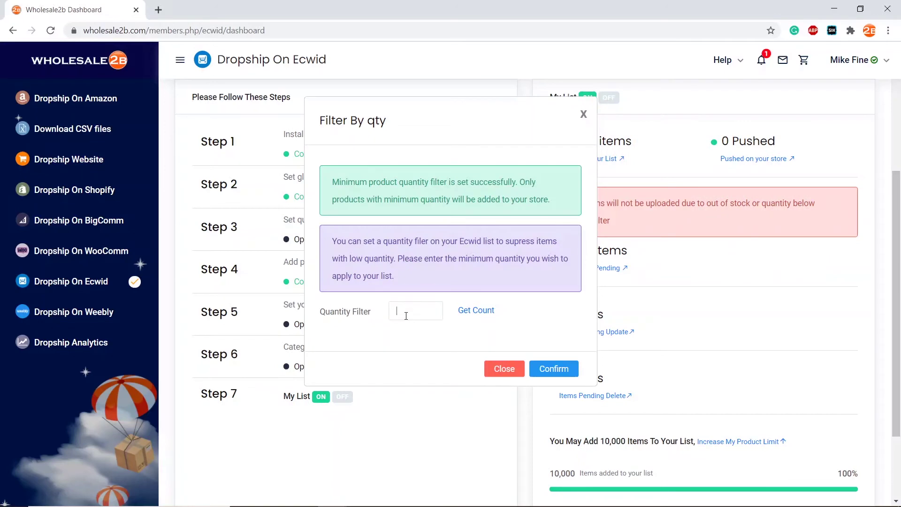
pyautogui.click(405, 315)
pyautogui.click(402, 334)
pyautogui.click(553, 368)
pyautogui.click(583, 114)
pyautogui.click(52, 31)
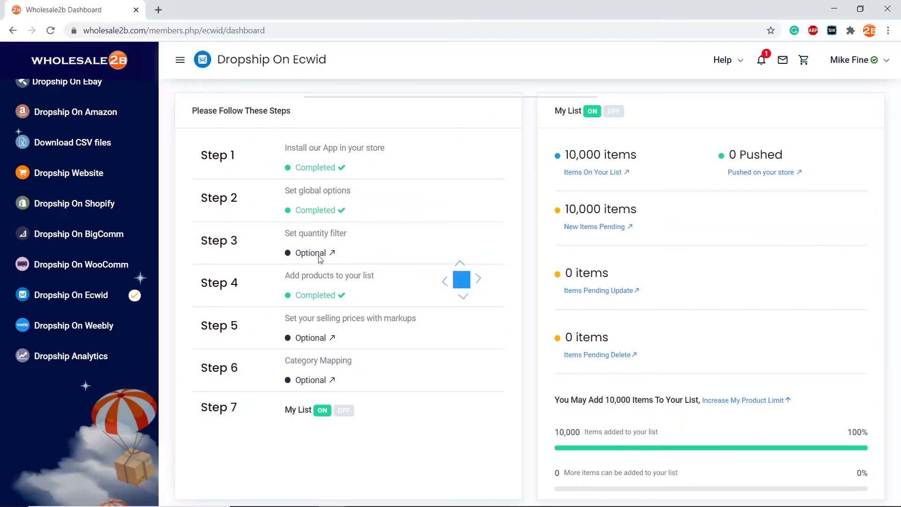
# Enter a minimum quantity of 5 and get its skipped-item count of 3,606
pyautogui.click(319, 256)
pyautogui.click(415, 253)
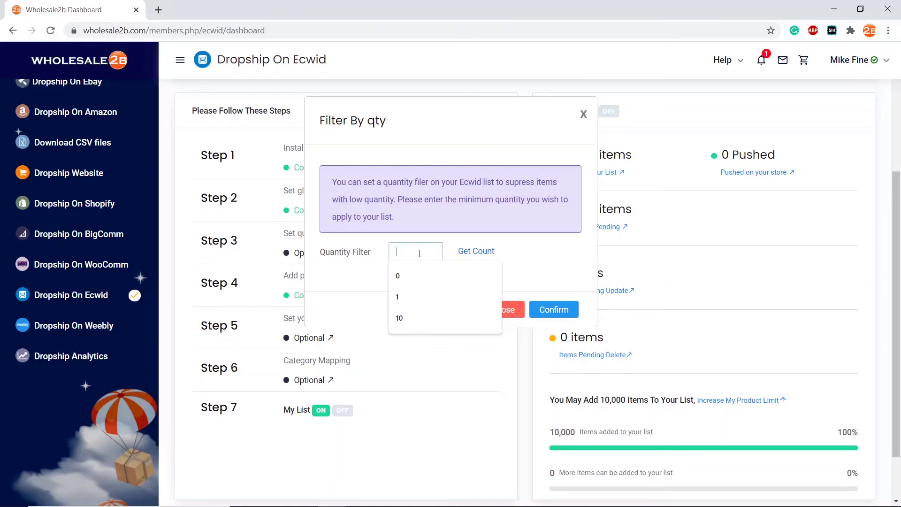
pyautogui.write('5')
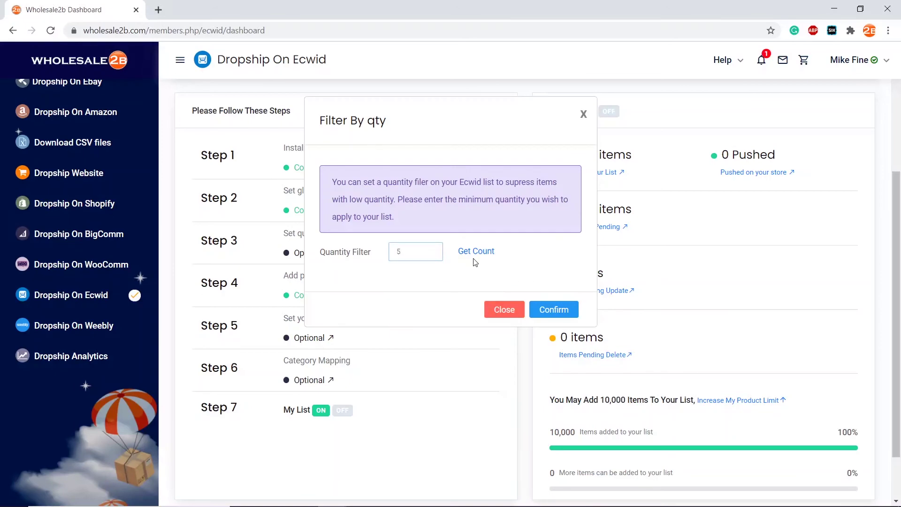
pyautogui.click(477, 253)
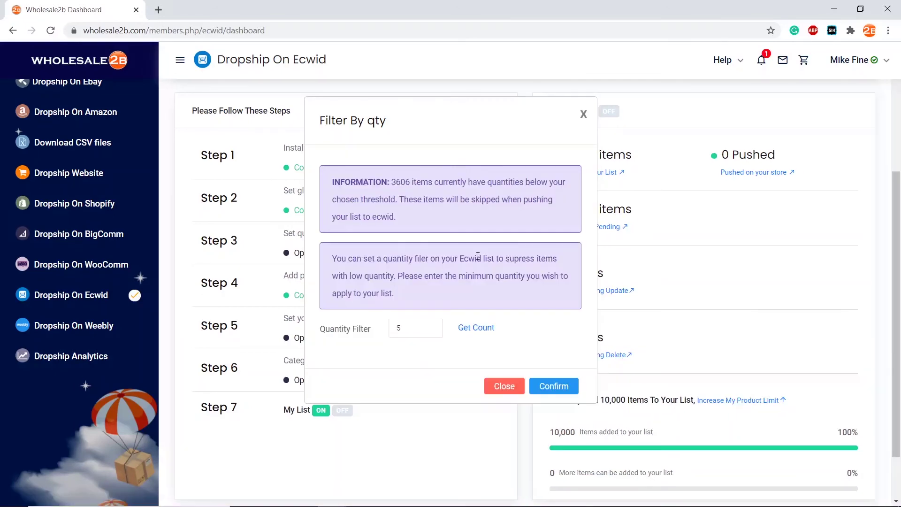